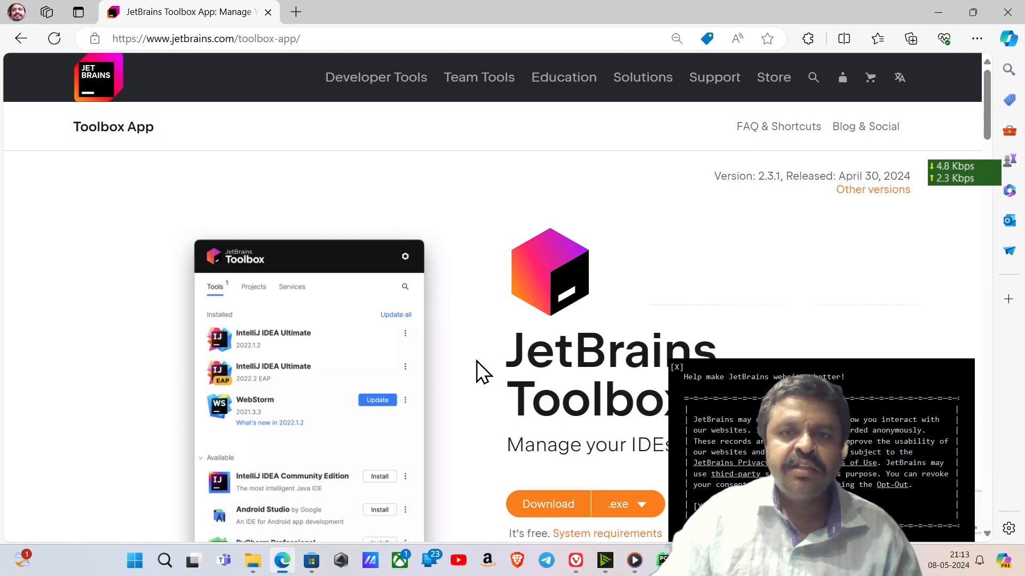
Step: Look over the JetBrains Toolbox download page and launch the installed JetBrains Toolbox app from Windows search
{"action": "scroll", "coordinate": [478, 360], "scroll_direction": "down", "scroll_amount": 3}
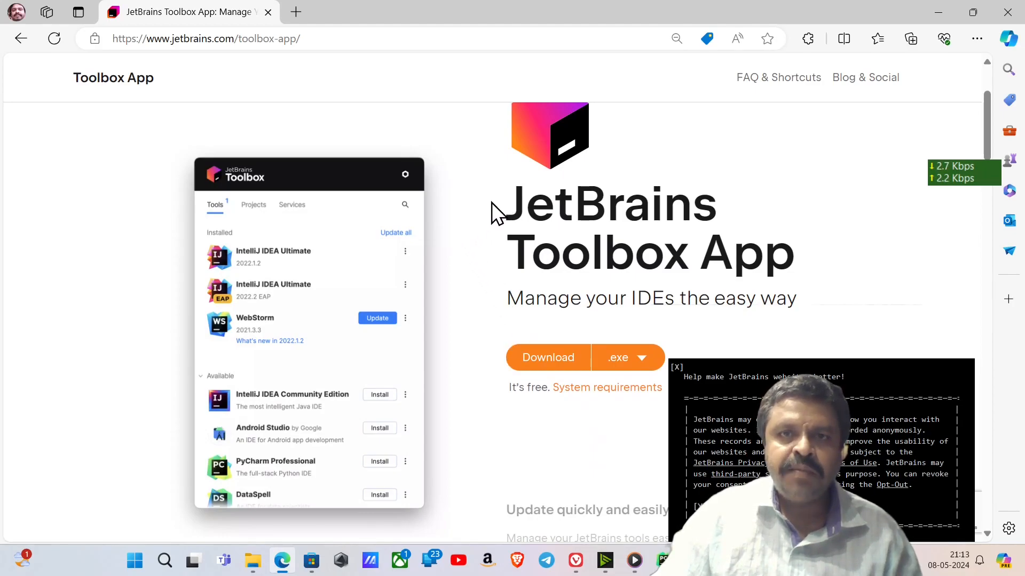
{"action": "scroll", "coordinate": [491, 230], "scroll_direction": "up", "scroll_amount": 1}
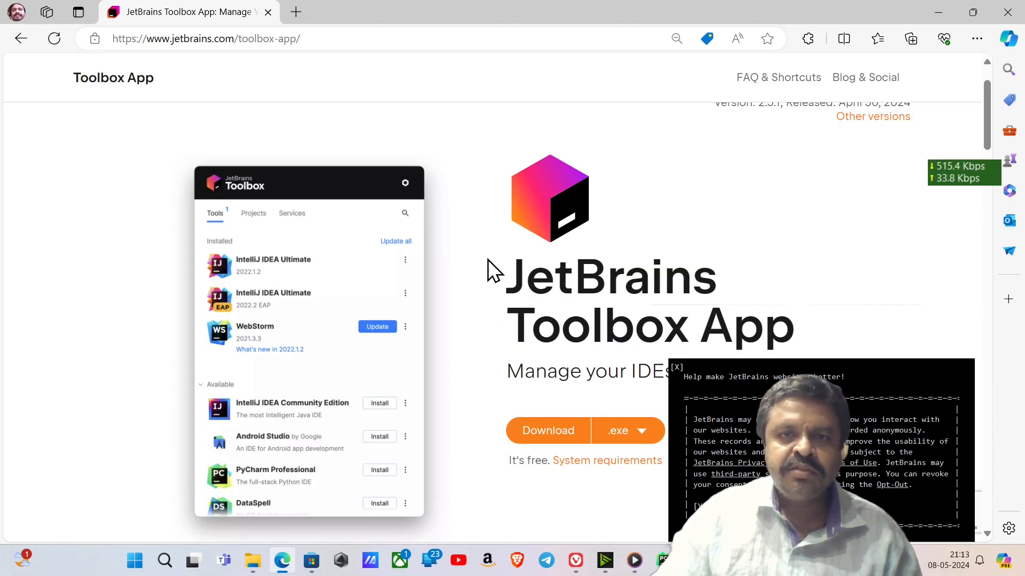
{"action": "left_click", "coordinate": [164, 561]}
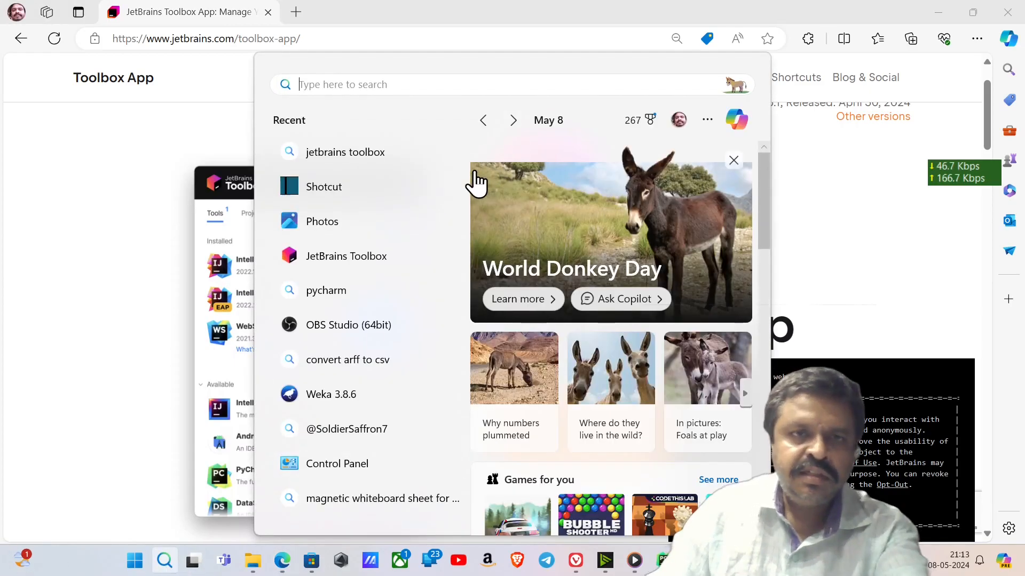
{"action": "left_click", "coordinate": [383, 262]}
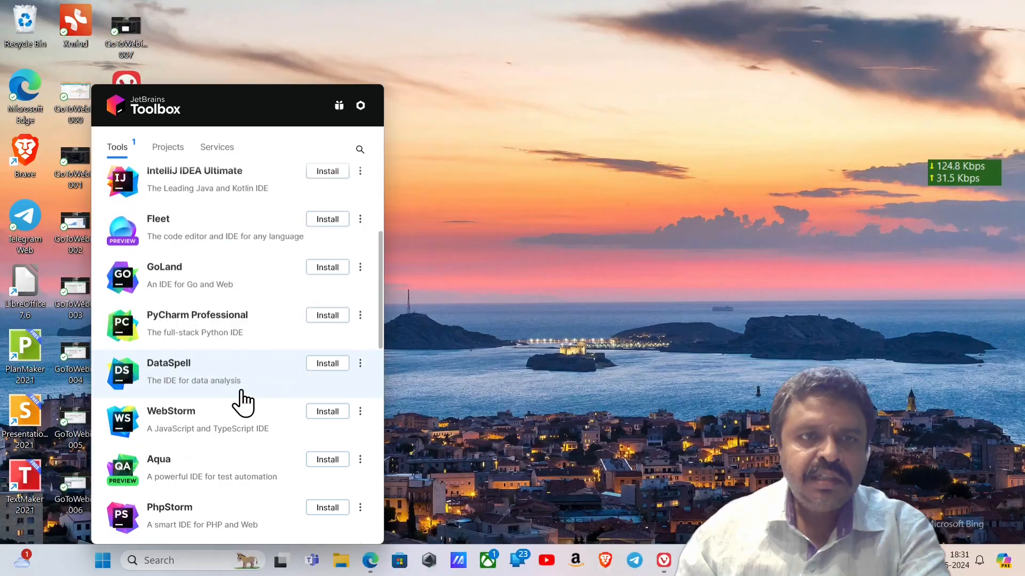
Step: Browse the available tools in JetBrains Toolbox and install PyCharm Professional
{"action": "scroll", "coordinate": [241, 400], "scroll_direction": "down", "scroll_amount": 1}
{"action": "scroll", "coordinate": [241, 400], "scroll_direction": "down", "scroll_amount": 1}
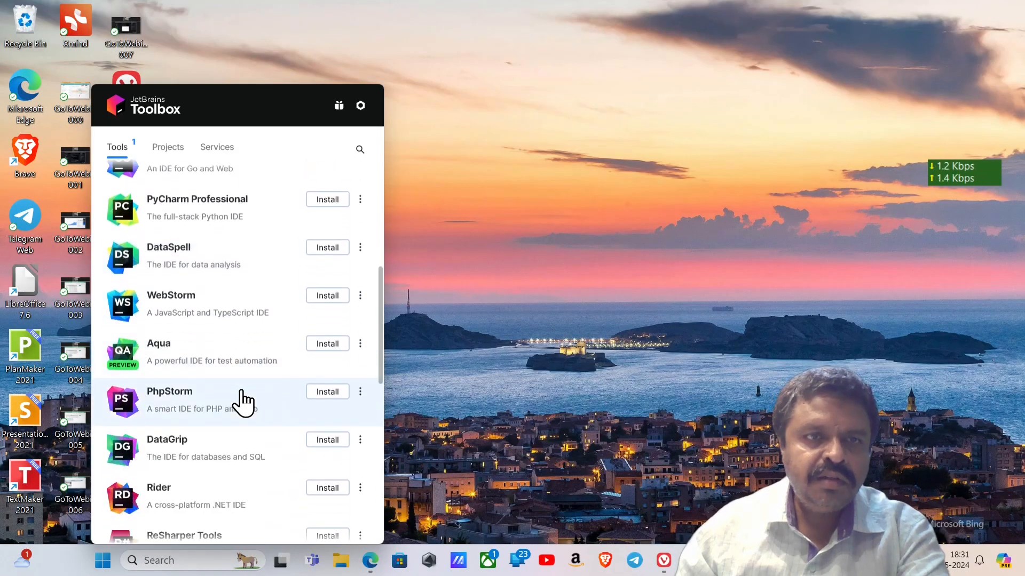
{"action": "scroll", "coordinate": [243, 403], "scroll_direction": "down", "scroll_amount": 6}
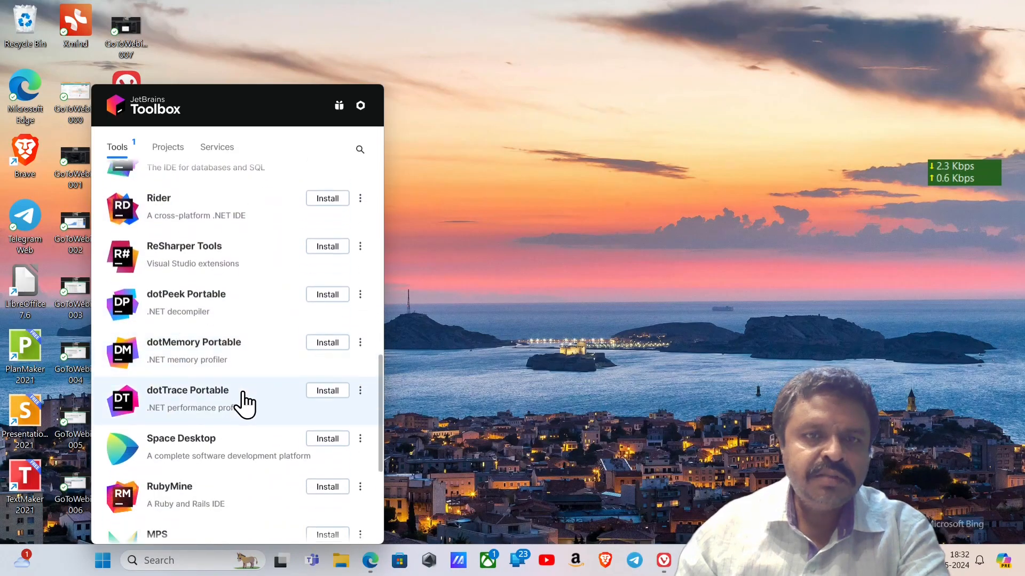
{"action": "scroll", "coordinate": [246, 403], "scroll_direction": "down", "scroll_amount": 5}
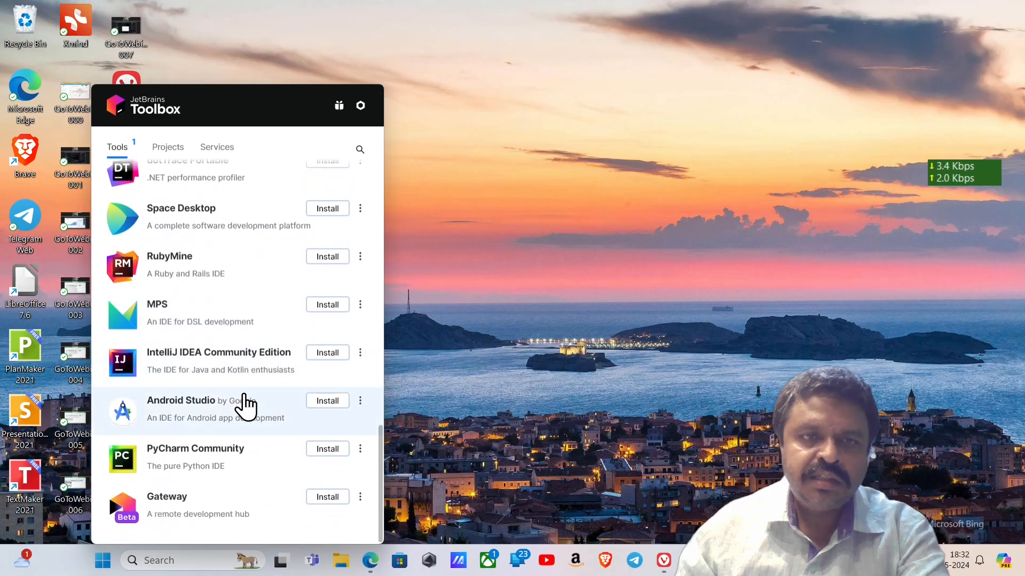
{"action": "scroll", "coordinate": [245, 405], "scroll_direction": "up", "scroll_amount": 7}
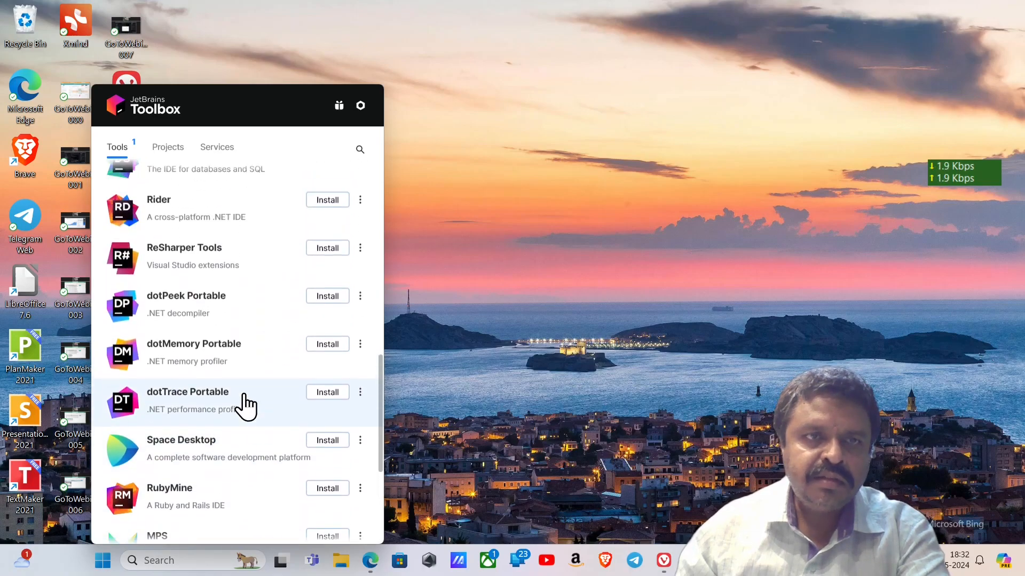
{"action": "scroll", "coordinate": [246, 405], "scroll_direction": "up", "scroll_amount": 4}
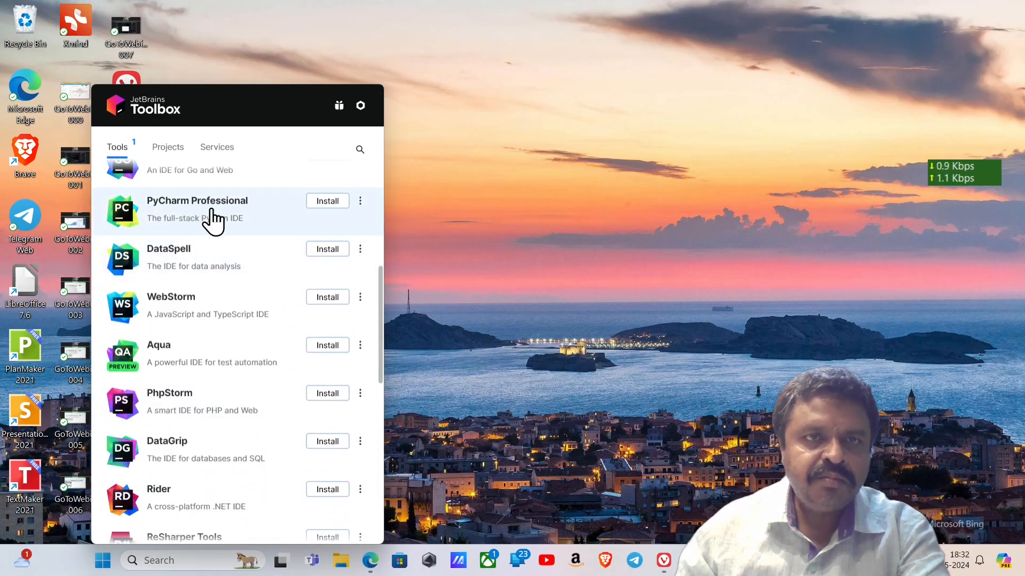
{"action": "scroll", "coordinate": [245, 344], "scroll_direction": "down", "scroll_amount": 11}
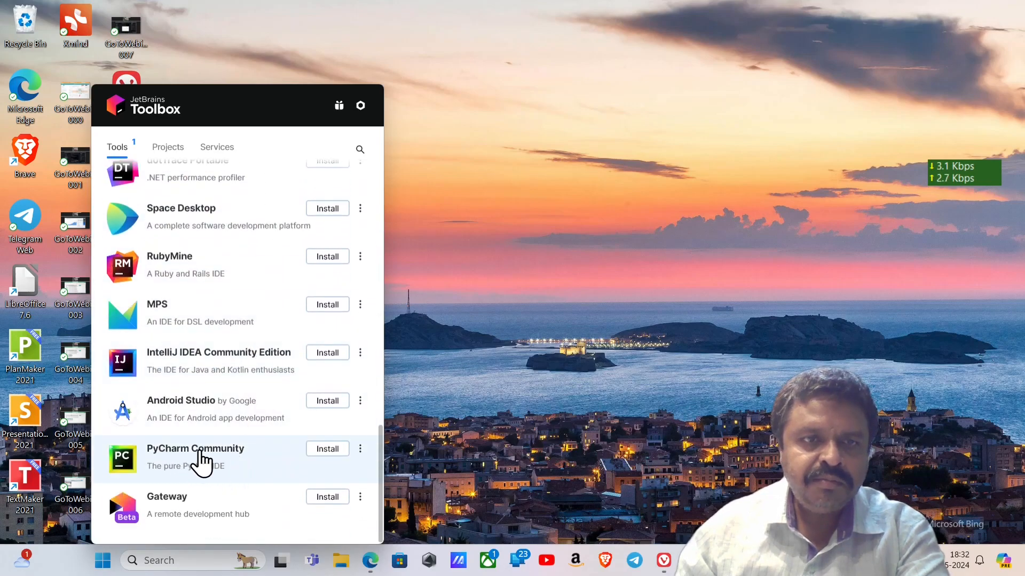
{"action": "scroll", "coordinate": [208, 464], "scroll_direction": "up", "scroll_amount": 6}
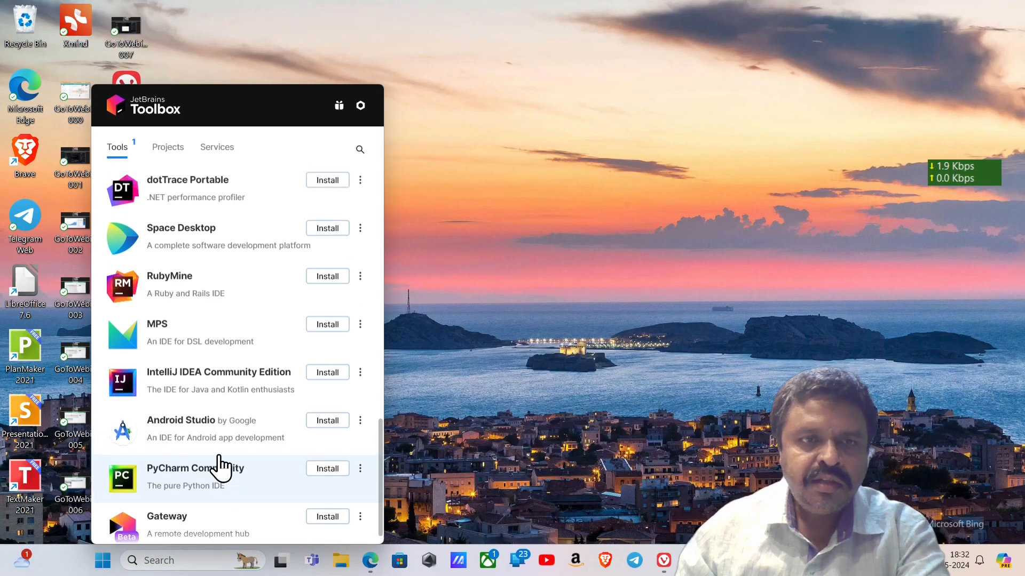
{"action": "scroll", "coordinate": [222, 467], "scroll_direction": "up", "scroll_amount": 10}
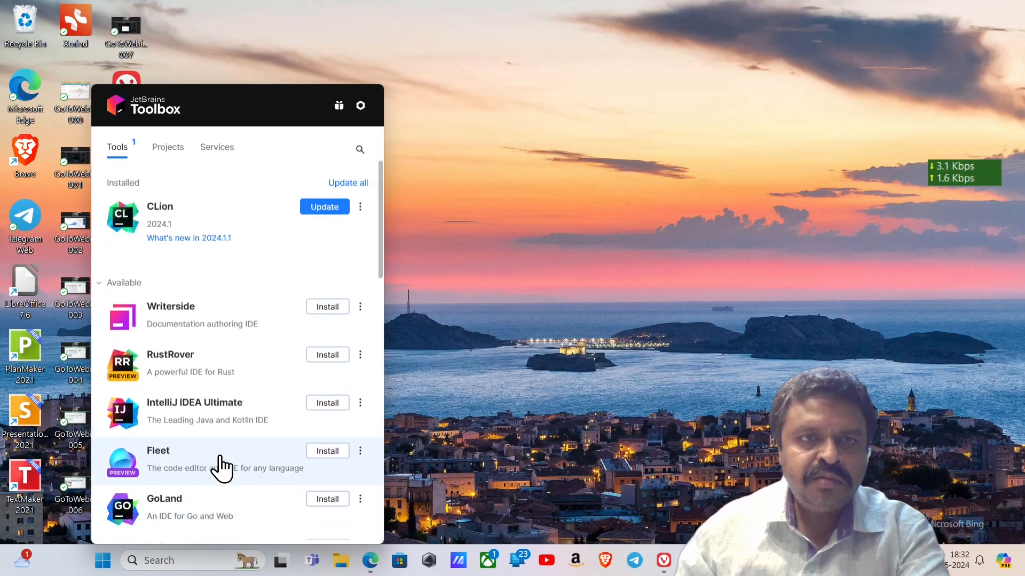
{"action": "scroll", "coordinate": [222, 468], "scroll_direction": "down", "scroll_amount": 1}
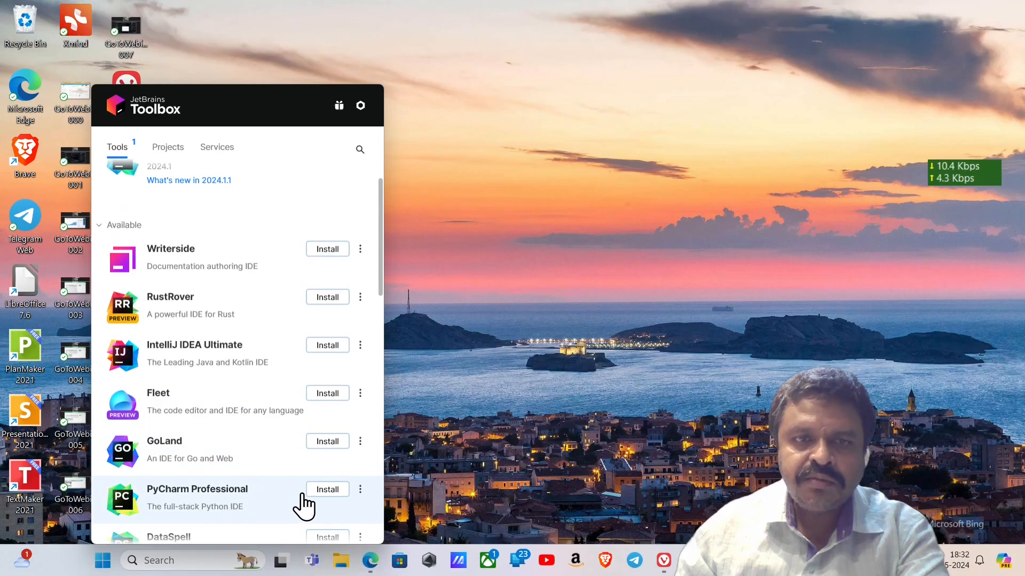
{"action": "left_click", "coordinate": [327, 490]}
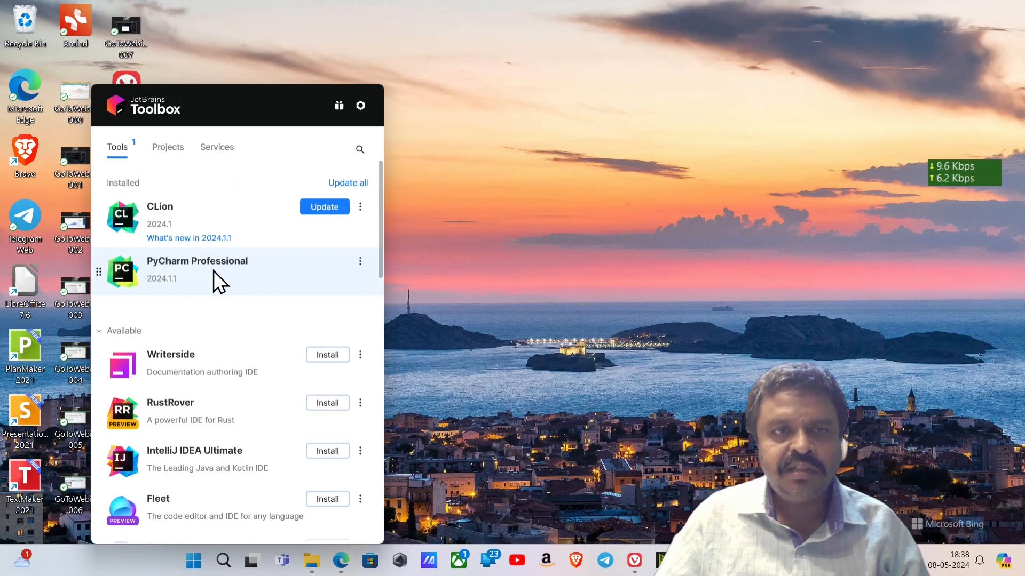
Step: Launch the installed PyCharm Professional and allow it public and private network access through Windows Firewall
{"action": "left_click", "coordinate": [361, 261]}
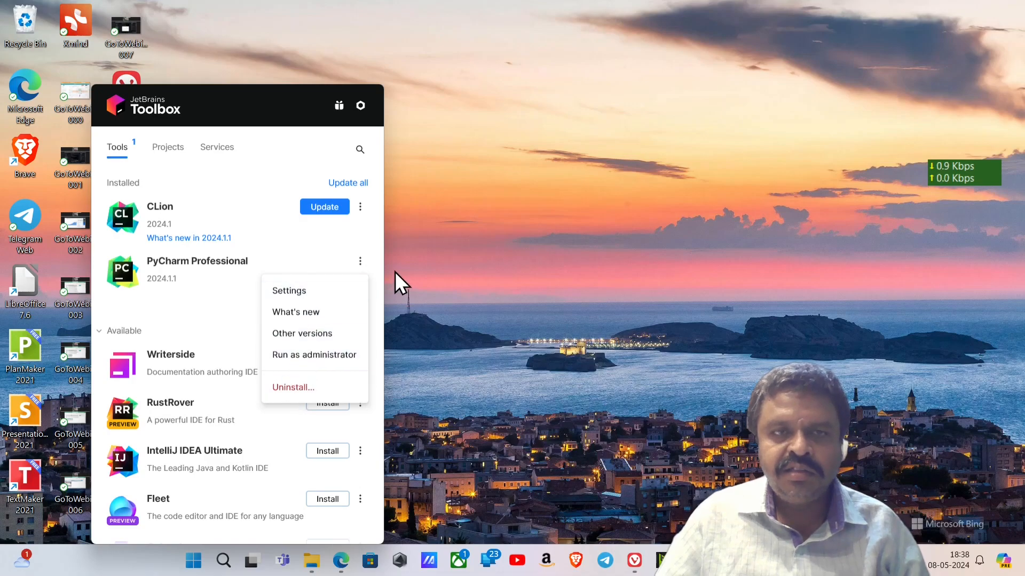
{"action": "left_click", "coordinate": [170, 270]}
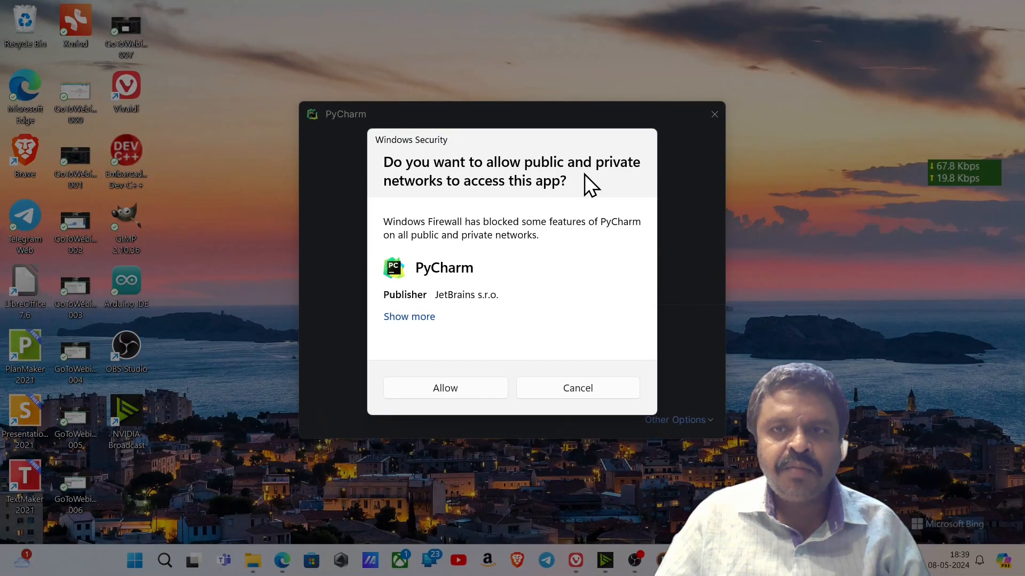
{"action": "left_click", "coordinate": [469, 394]}
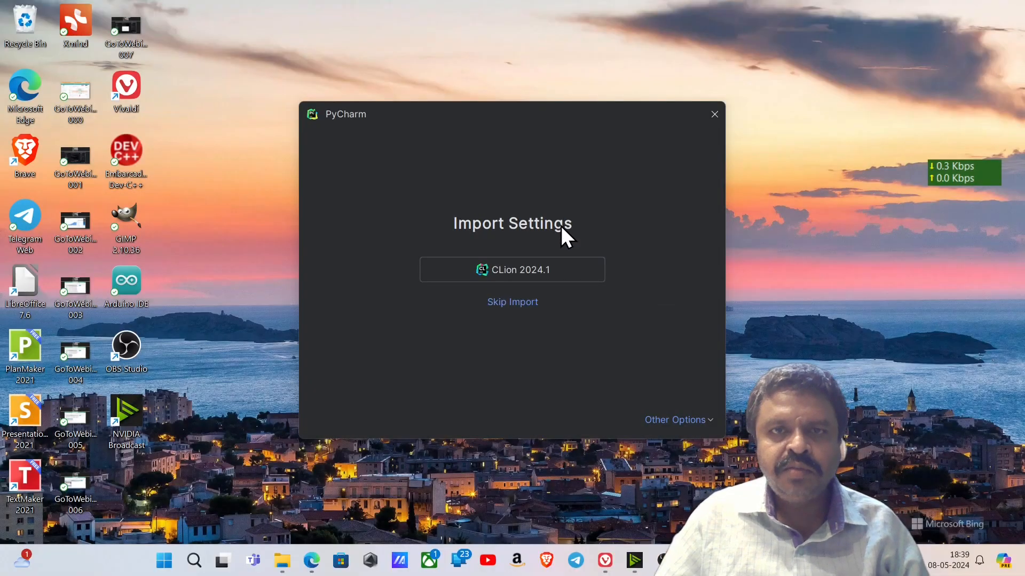
Step: Skip importing settings and create a Pure Python project named pythonProject with a project venv on Python 3.12.2
{"action": "left_click", "coordinate": [535, 309]}
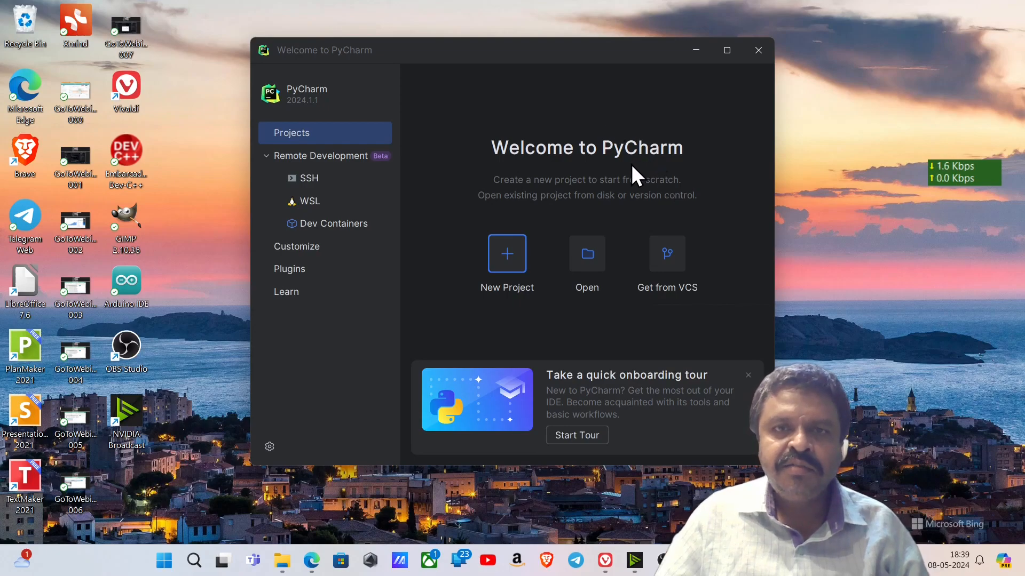
{"action": "left_click", "coordinate": [508, 254]}
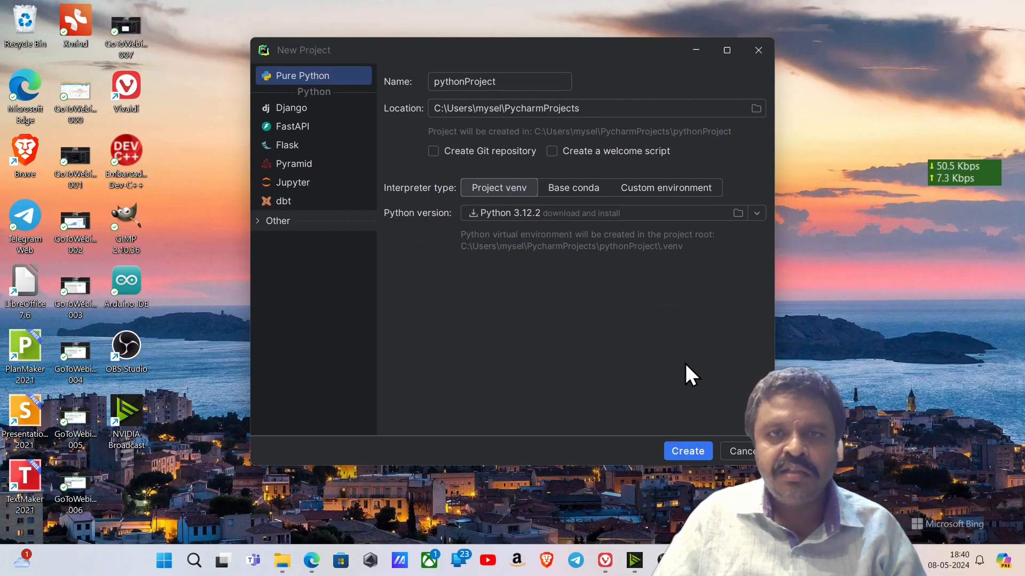
{"action": "left_click", "coordinate": [687, 452]}
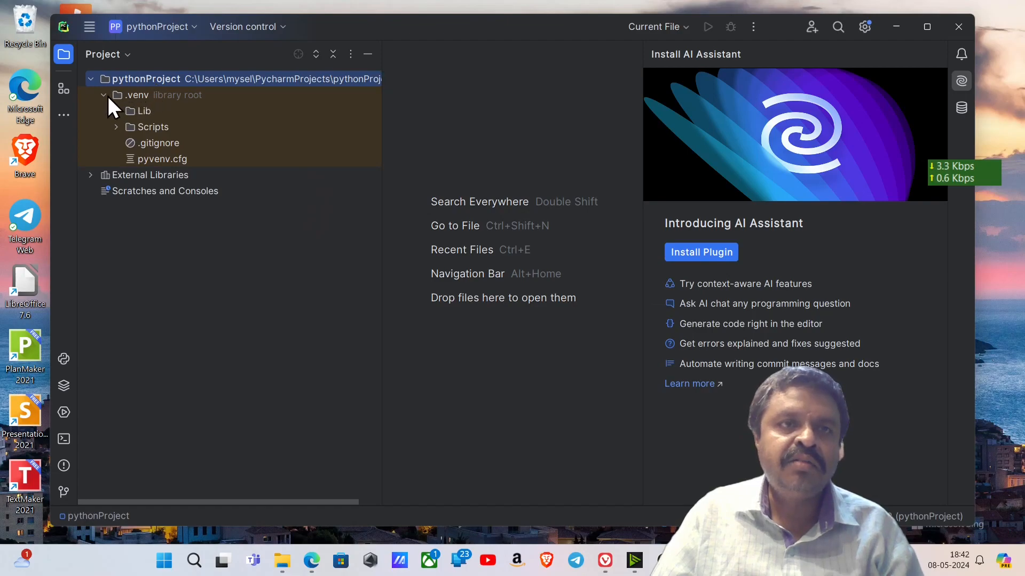
Step: Examine the contents of the .venv Lib and Scripts folders and of External Libraries in the project tree
{"action": "left_click", "coordinate": [140, 97]}
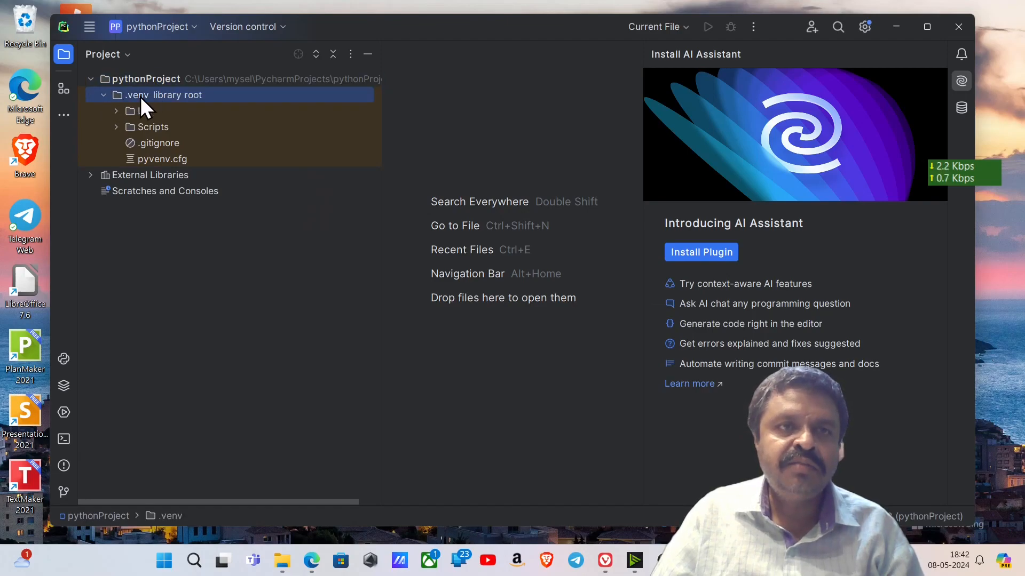
{"action": "left_click", "coordinate": [115, 111]}
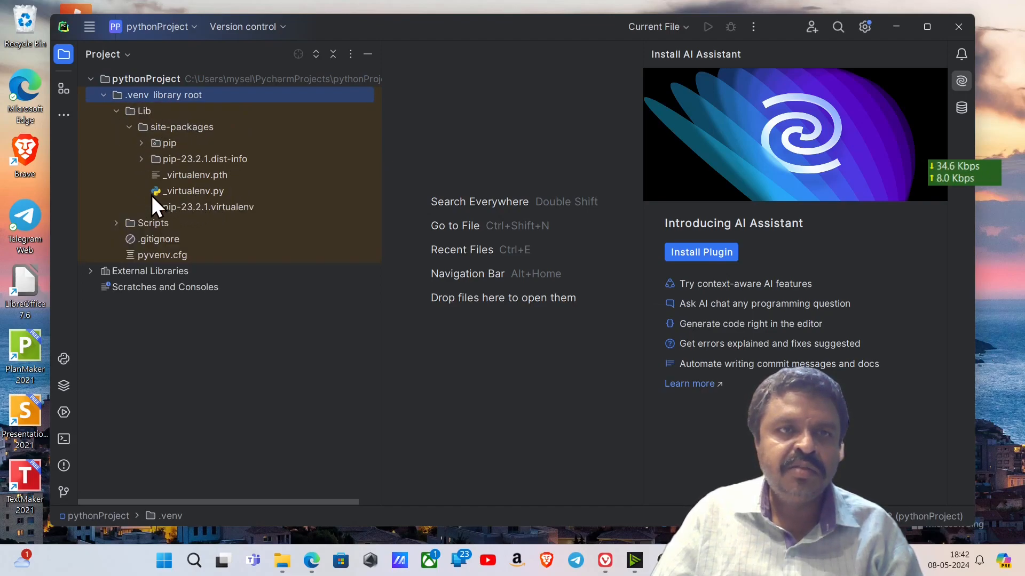
{"action": "left_click", "coordinate": [114, 223]}
{"action": "scroll", "coordinate": [145, 234], "scroll_direction": "down", "scroll_amount": 1}
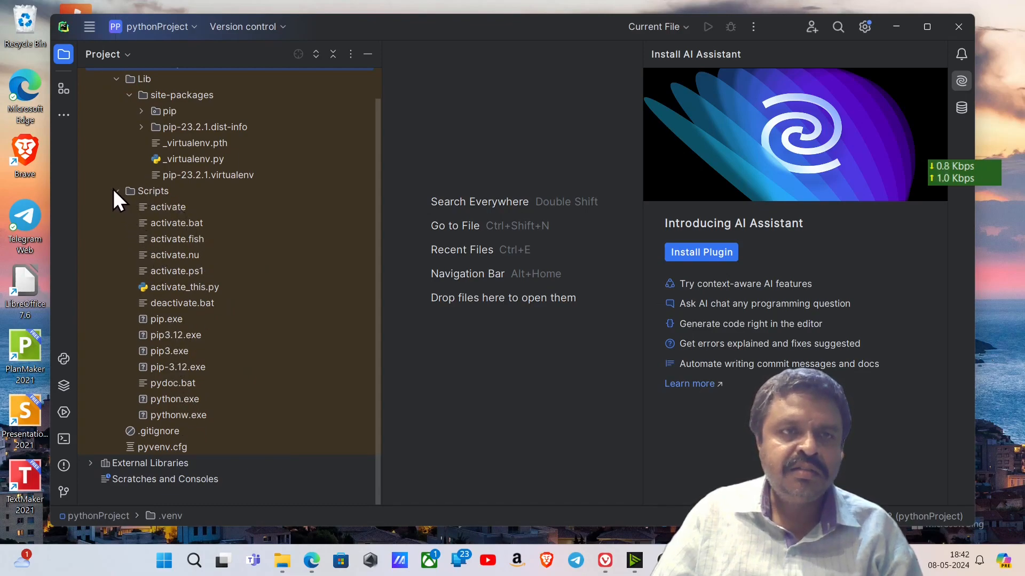
{"action": "left_click", "coordinate": [90, 188]}
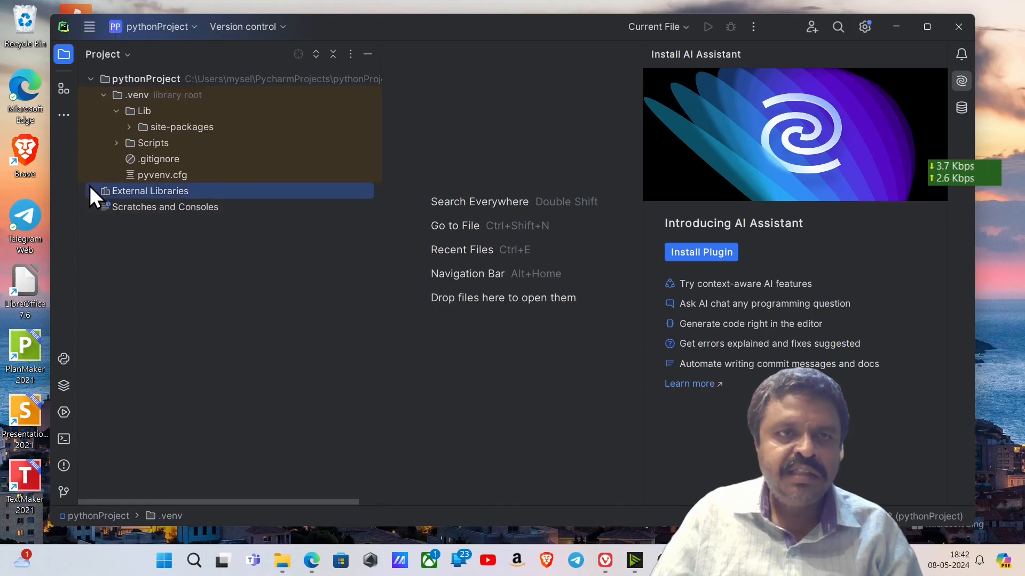
{"action": "left_click", "coordinate": [91, 191]}
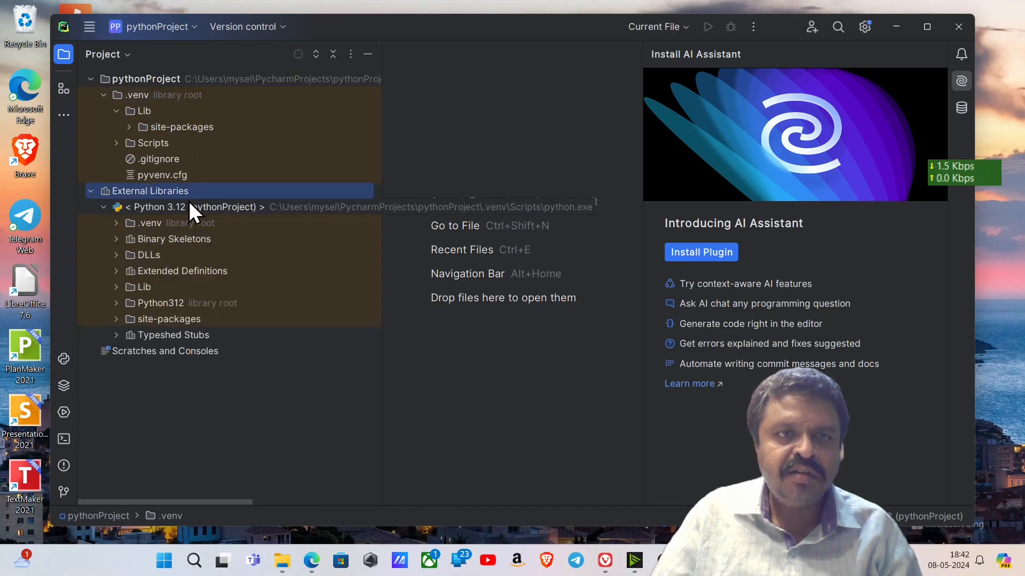
{"action": "key", "text": "Left"}
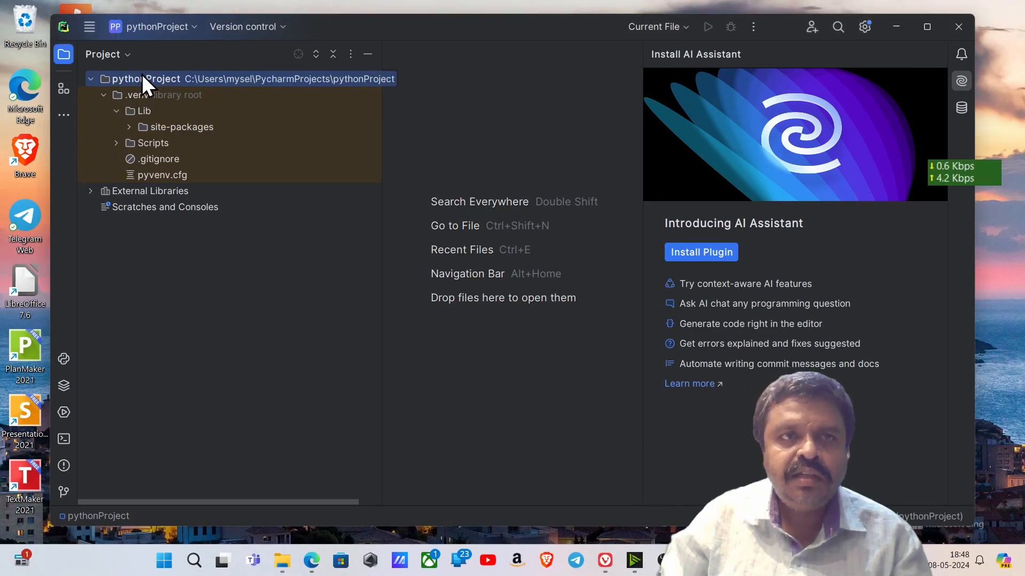
Step: Create a new Python file named Hello.py in the pythonProject root folder
{"action": "right_click", "coordinate": [142, 75]}
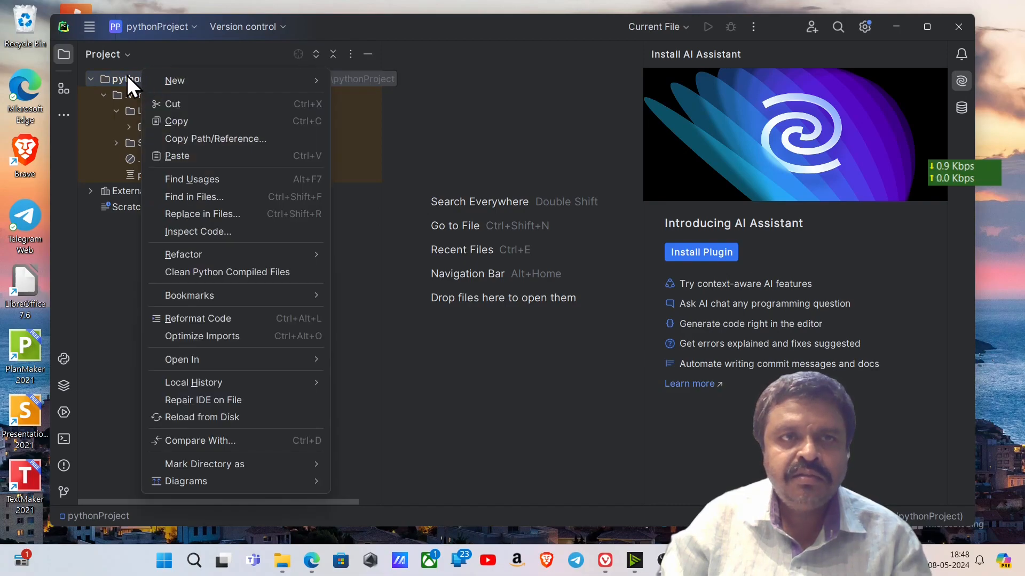
{"action": "mouse_move", "coordinate": [191, 79]}
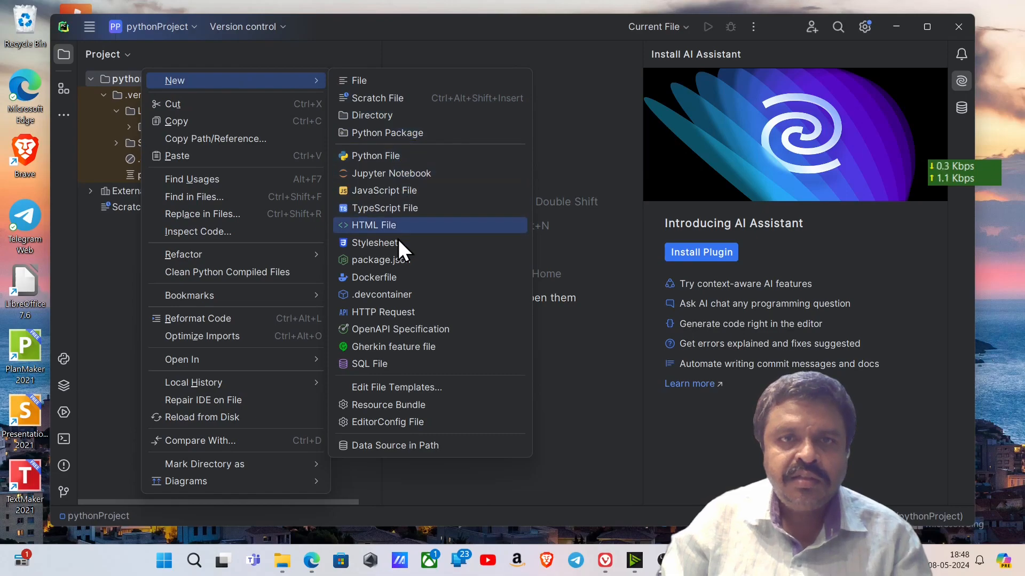
{"action": "left_click", "coordinate": [383, 153]}
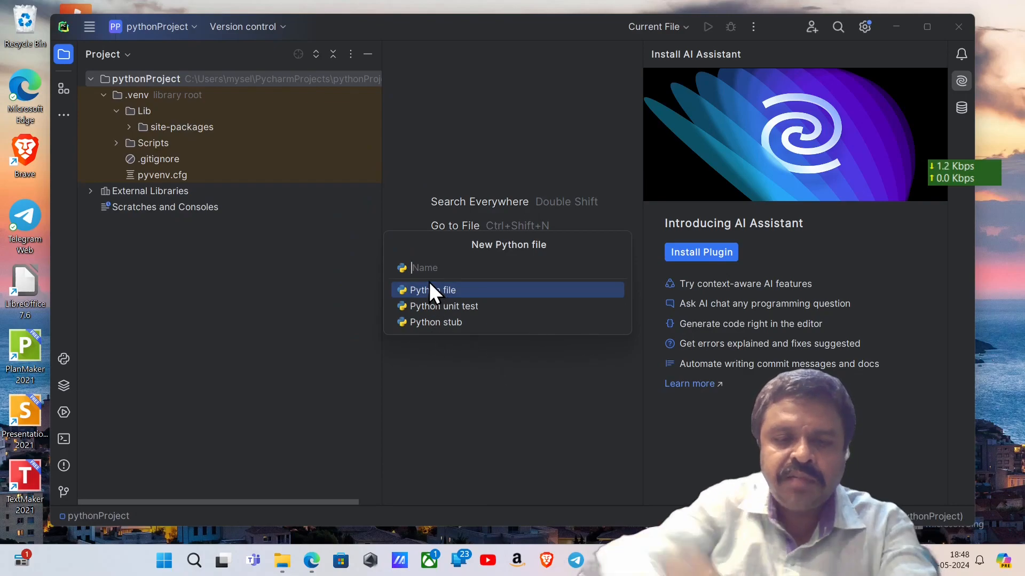
{"action": "type", "text": "Hello.py"}
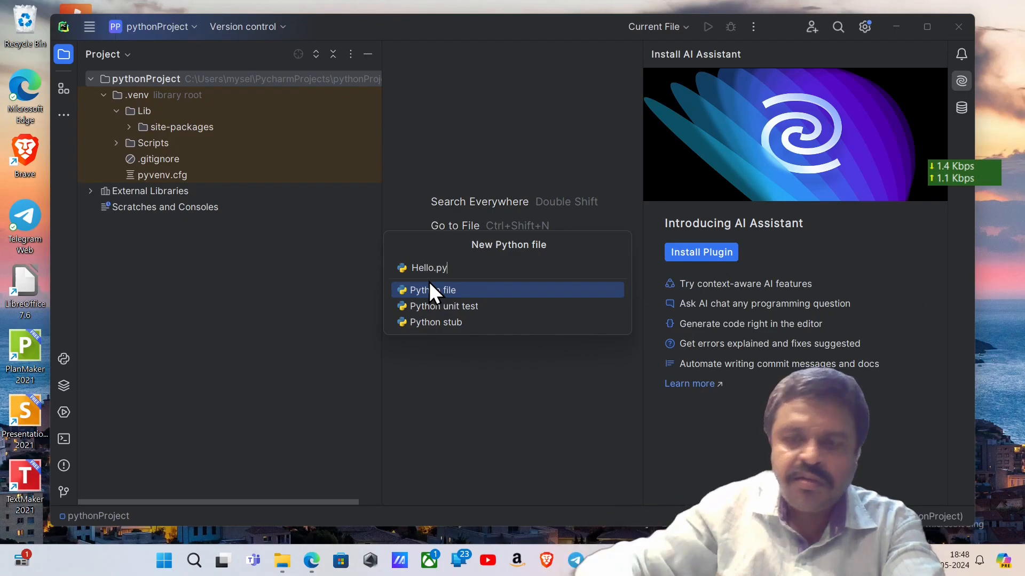
{"action": "key", "text": "Return"}
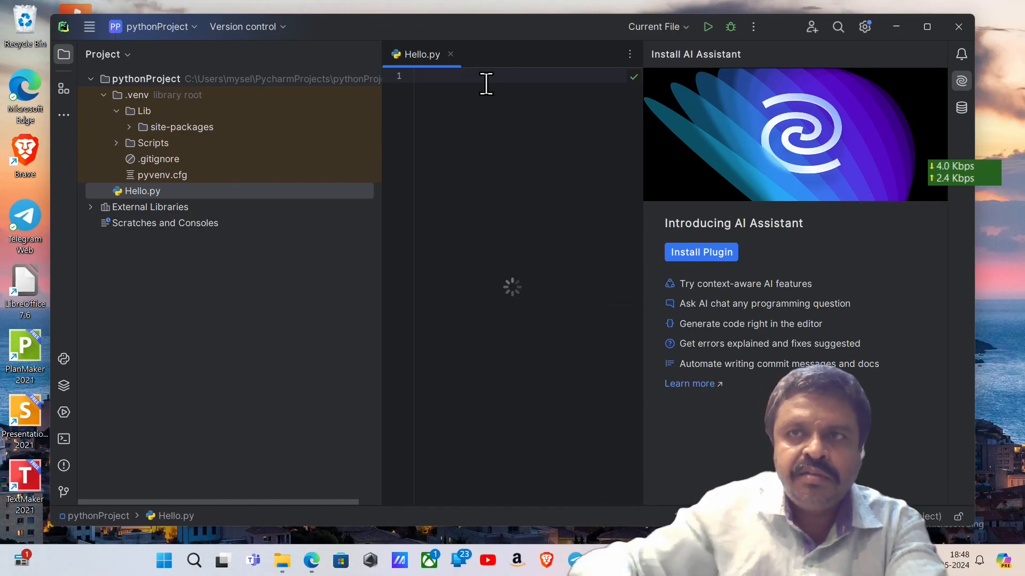
Step: Write the statement print("Hello World") on line 1 of Hello.py
{"action": "type", "text": "prin"}
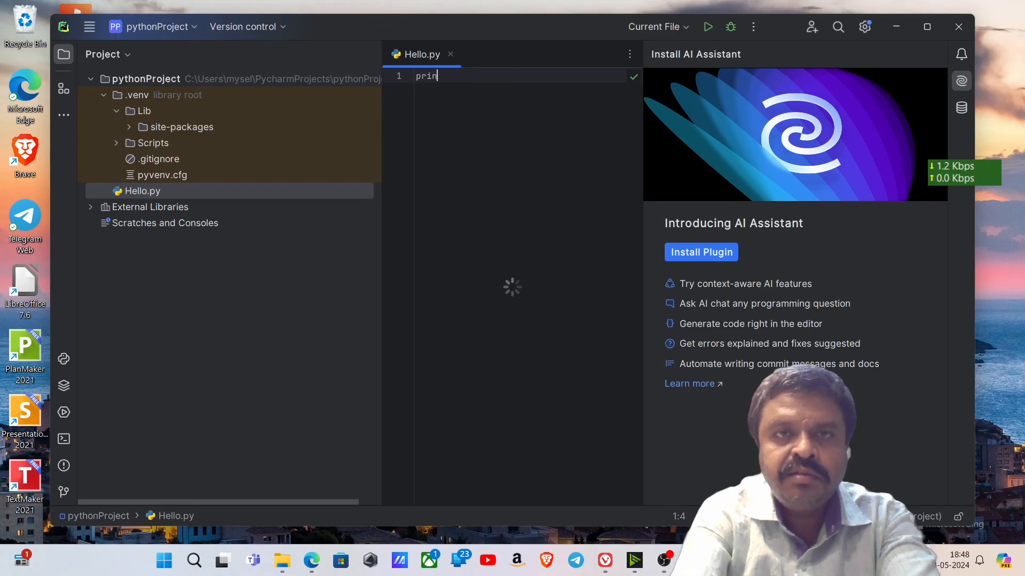
{"action": "type", "text": "t(\"Hello World"}
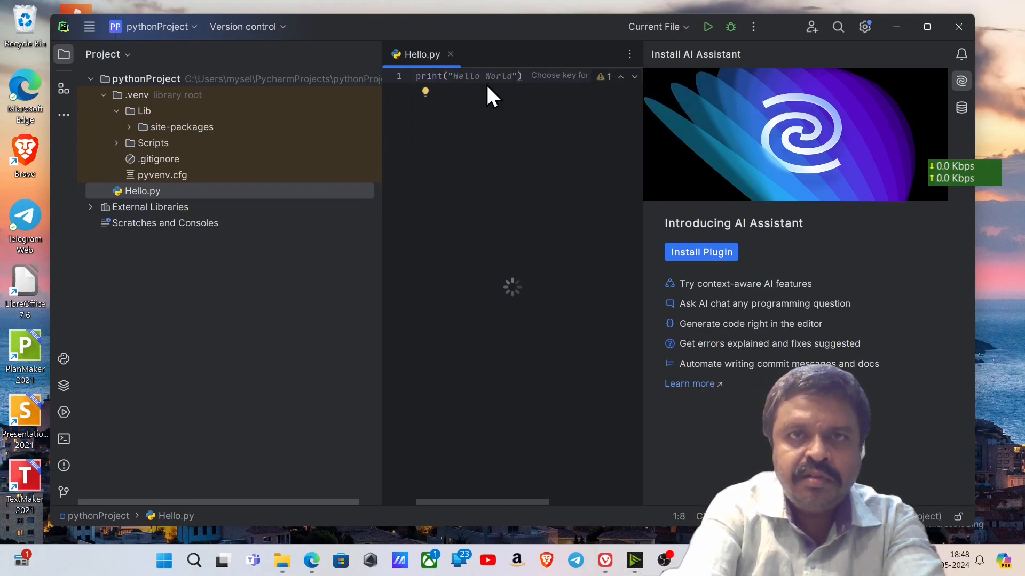
{"action": "key", "text": "Tab"}
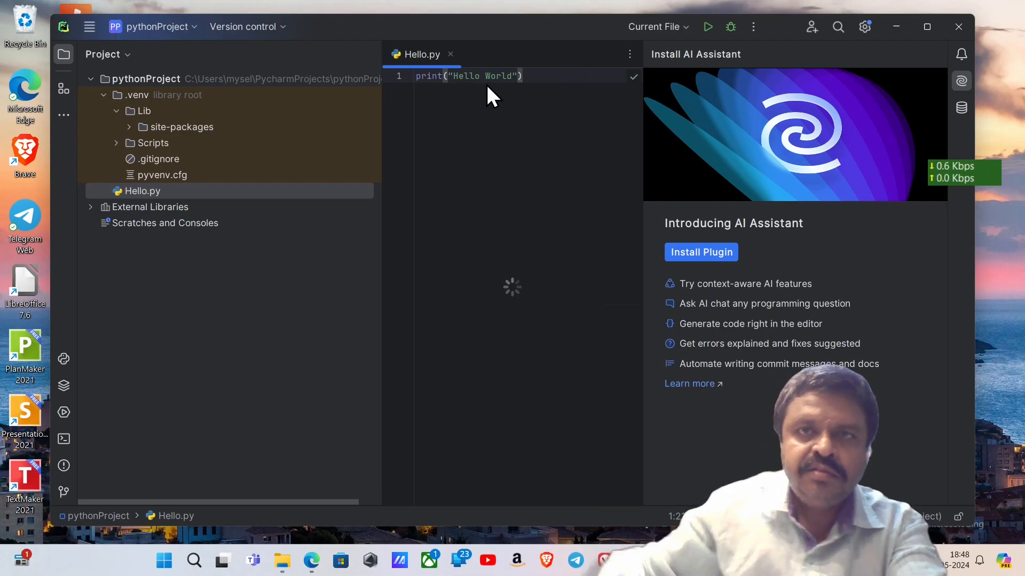
{"action": "key", "text": "Left"}
{"action": "key", "text": "Left"}
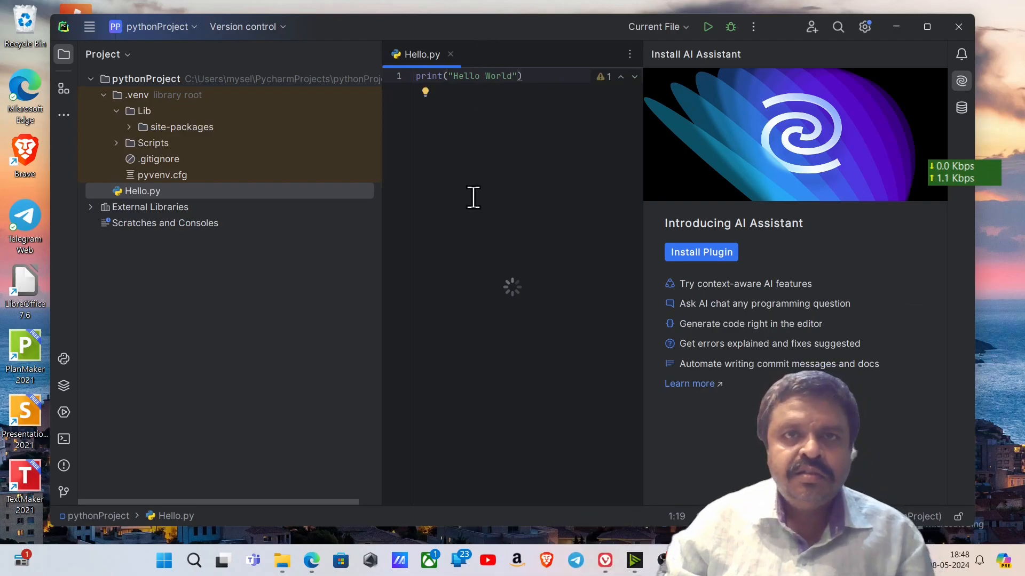
Step: Close the AI Assistant pane and run the current file Hello.py to check its output
{"action": "left_click", "coordinate": [964, 61]}
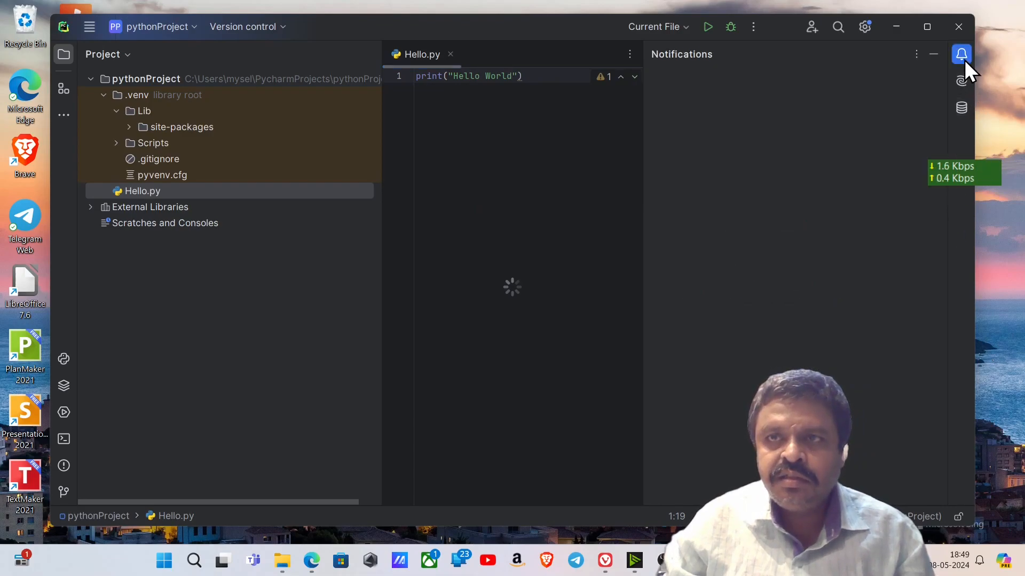
{"action": "left_click", "coordinate": [965, 60]}
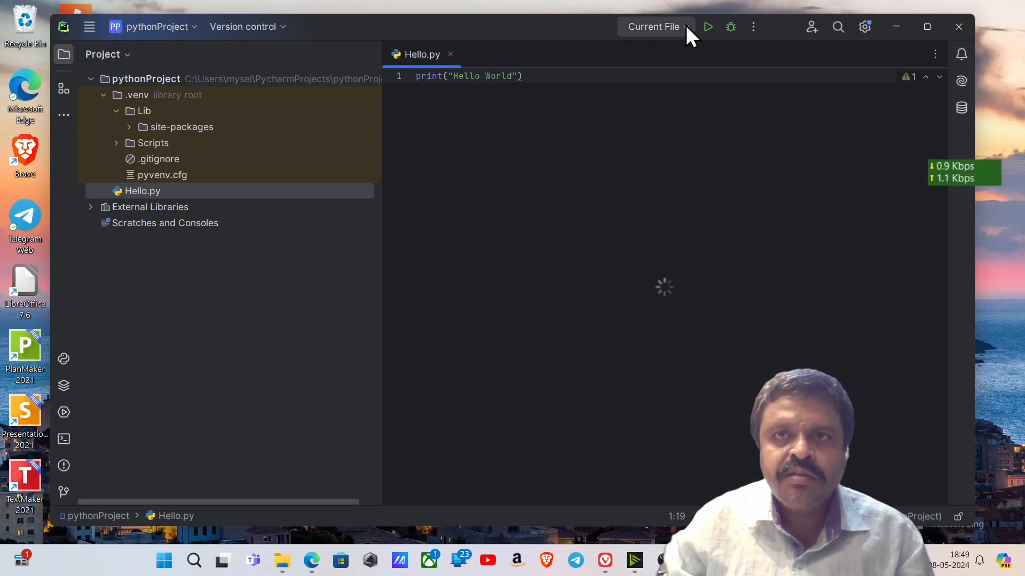
{"action": "left_click", "coordinate": [707, 27]}
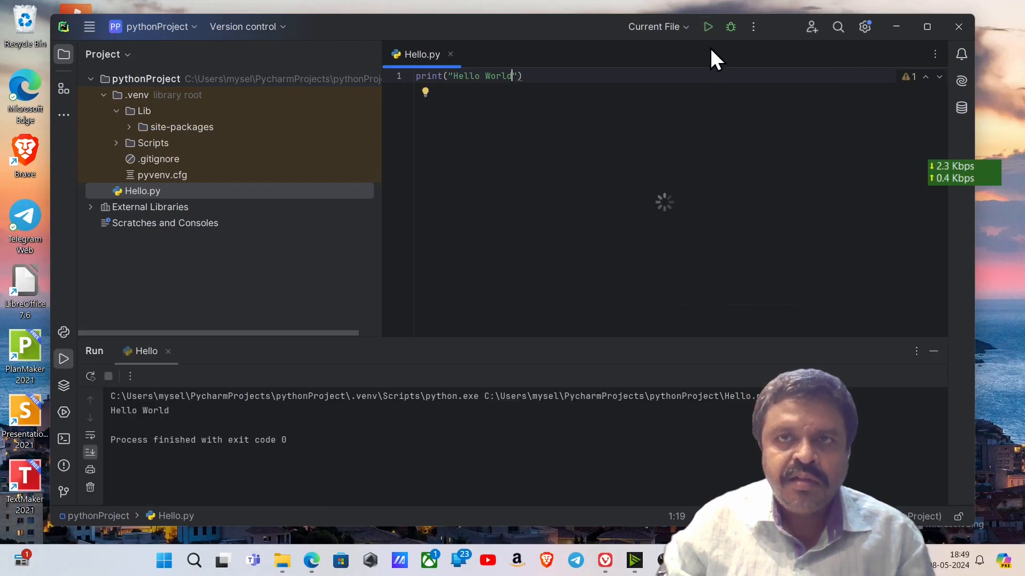
{"action": "left_click_drag", "start_coordinate": [110, 410], "coordinate": [210, 415]}
{"action": "left_click", "coordinate": [210, 416]}
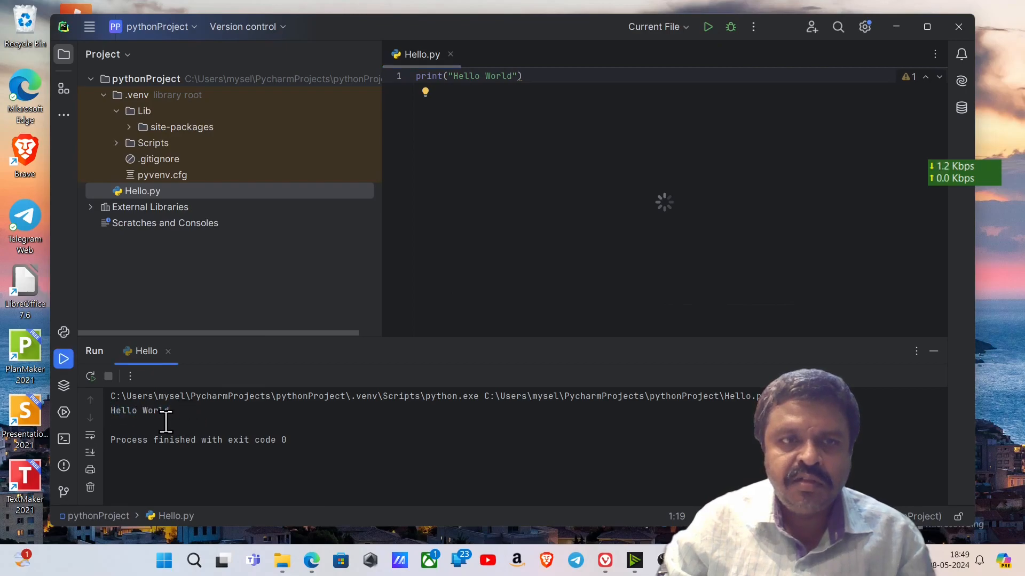